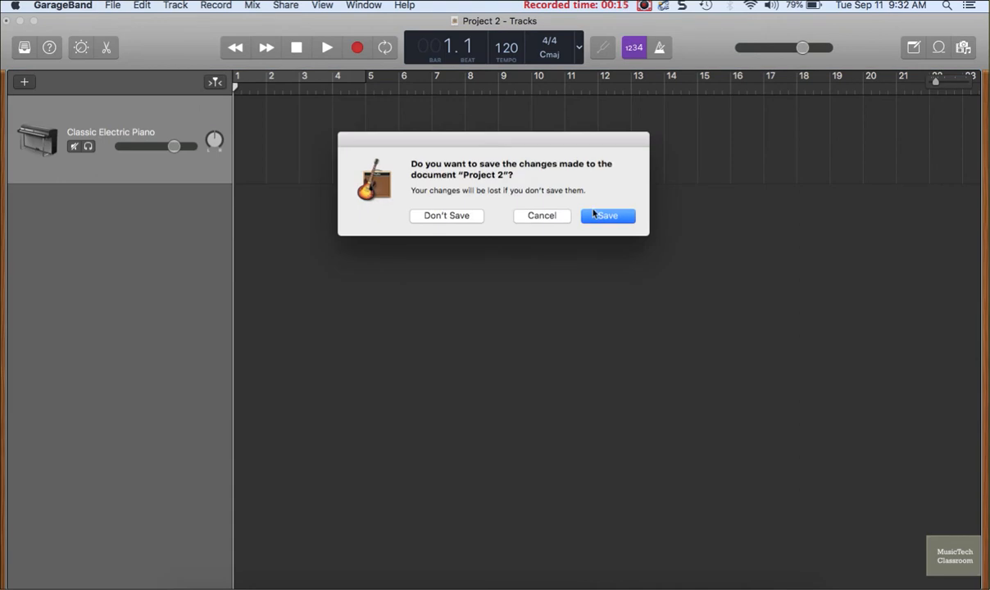
- Discard the changes to Project 2 and create an empty project with a Software Instrument track
click(472, 216)
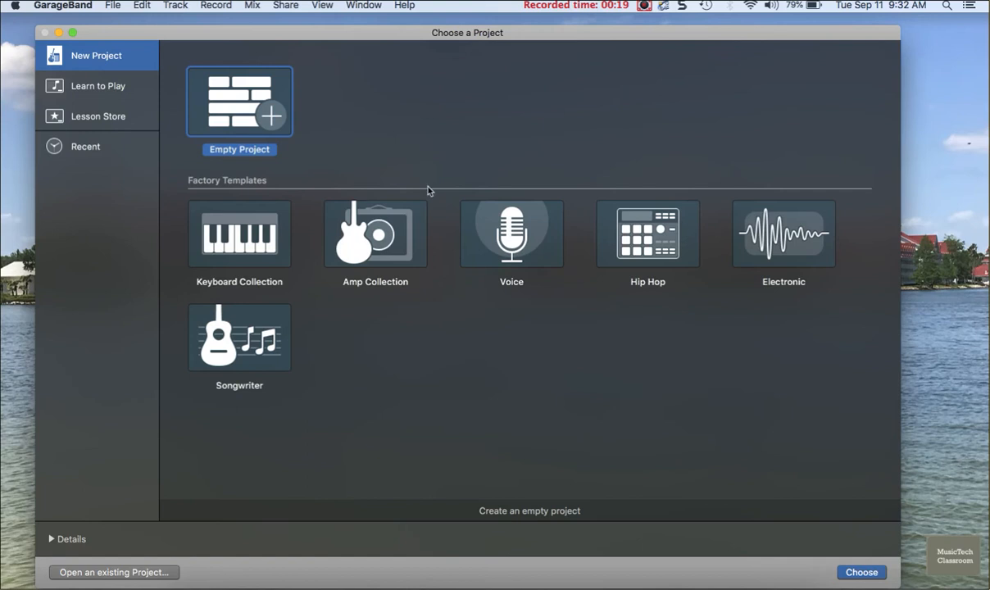
click(859, 573)
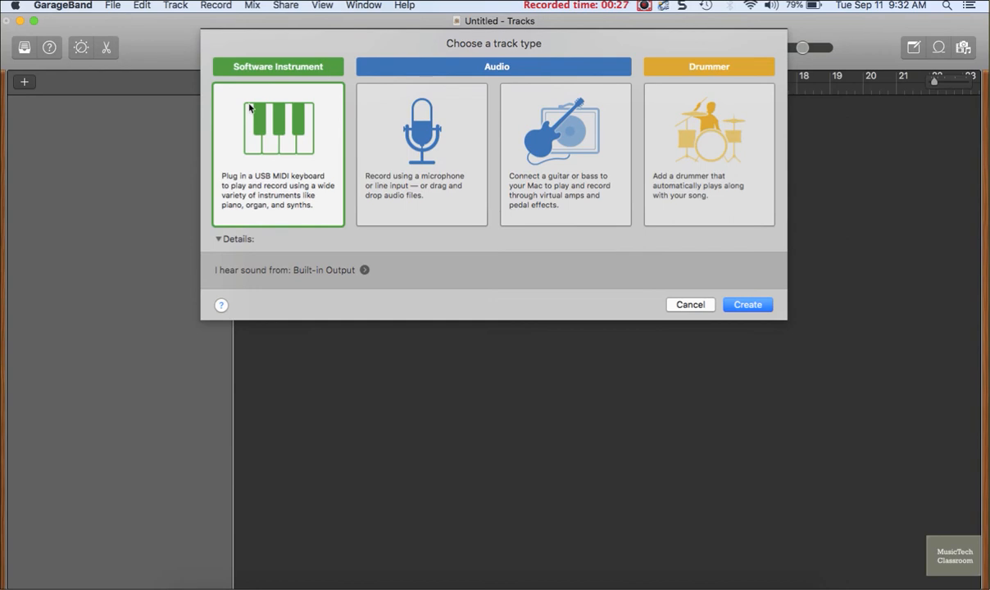
click(742, 305)
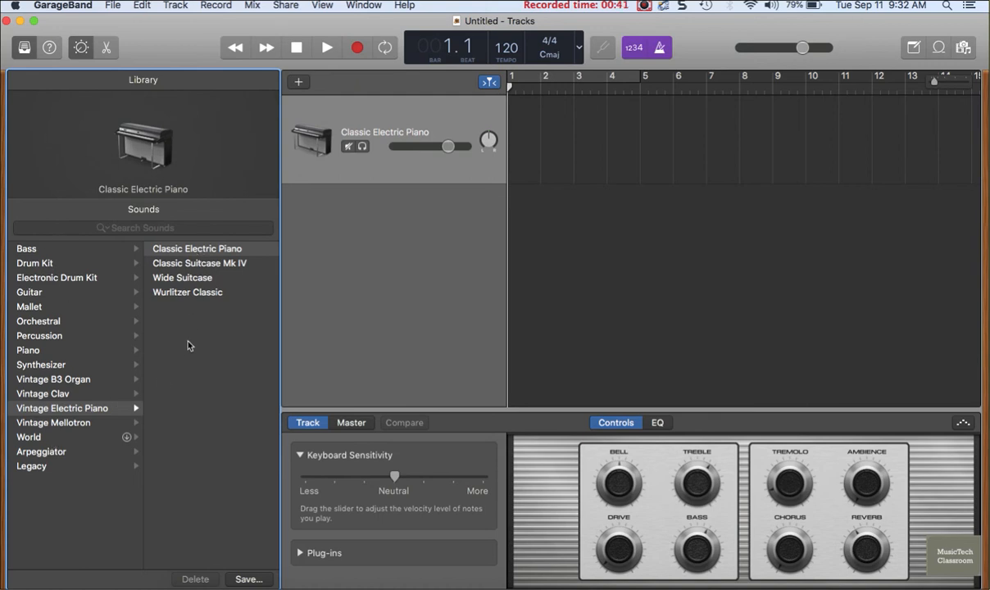
- Assign the Major Crush sound from the Electronic Drum Kit category to the track
click(26, 47)
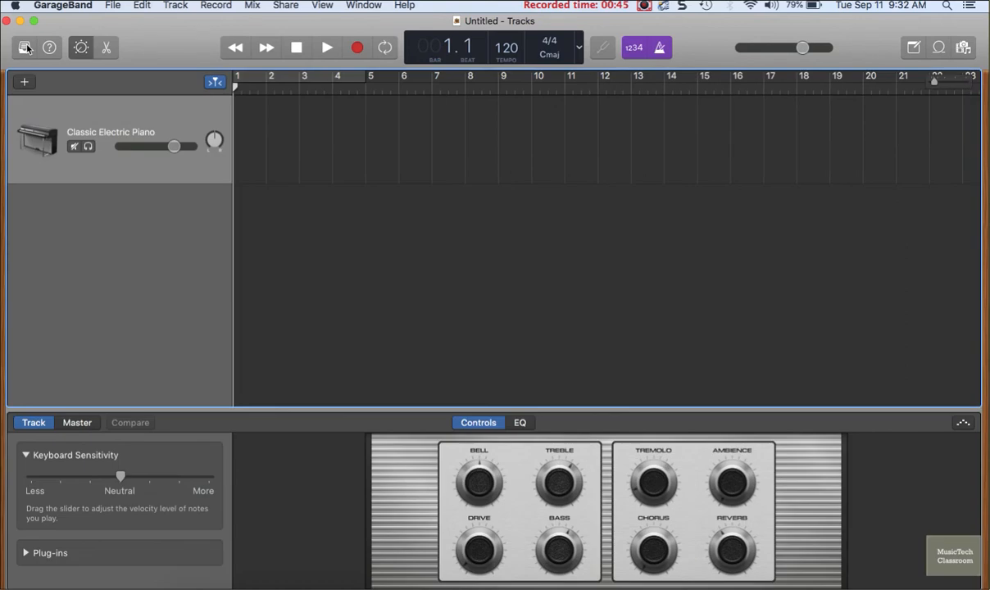
click(26, 48)
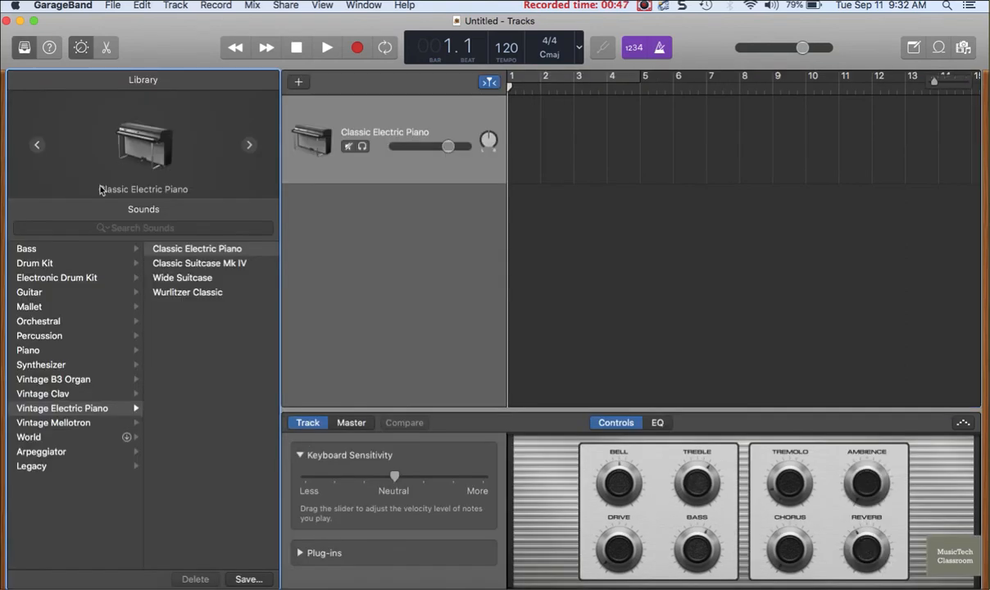
click(69, 263)
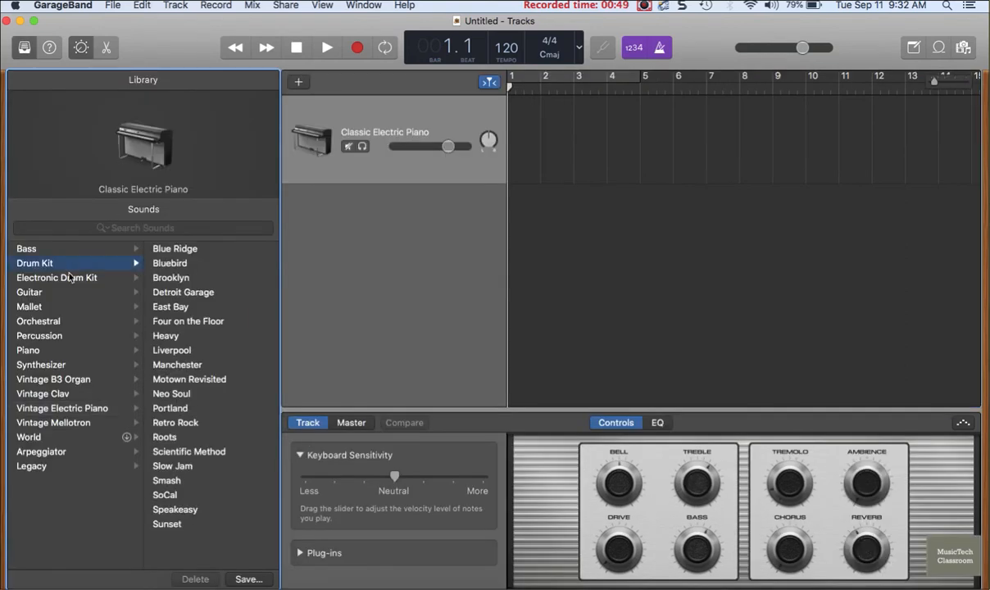
click(49, 279)
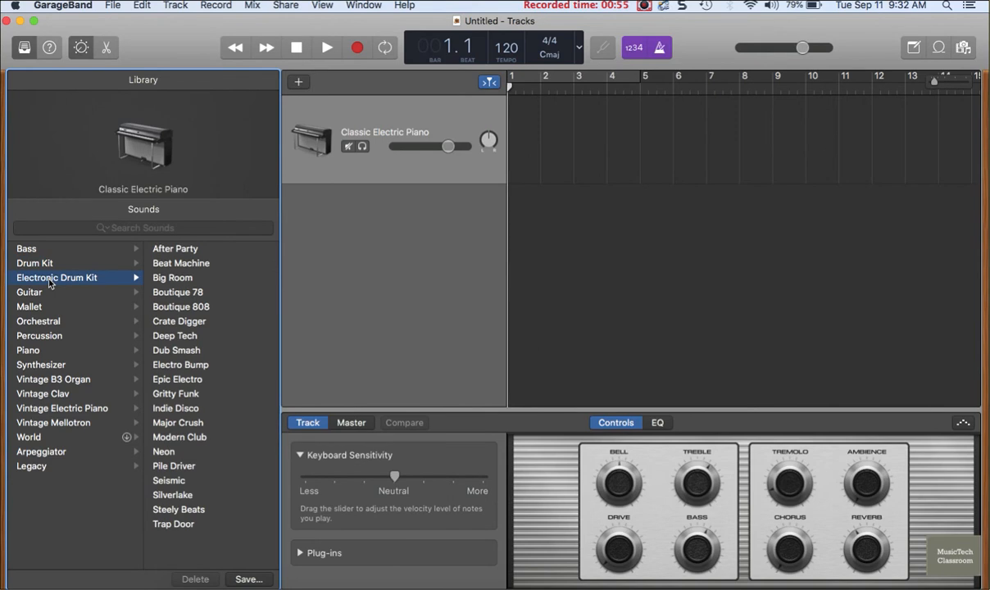
click(179, 423)
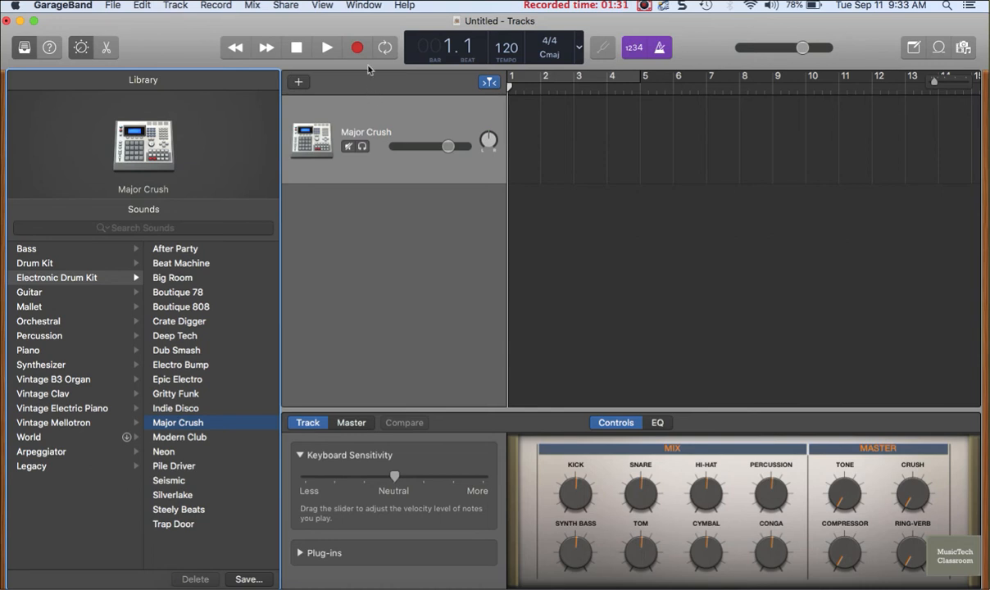
- Show the on-screen keyboard, shift its range to start at C1, and place it below the track's timeline row
click(361, 8)
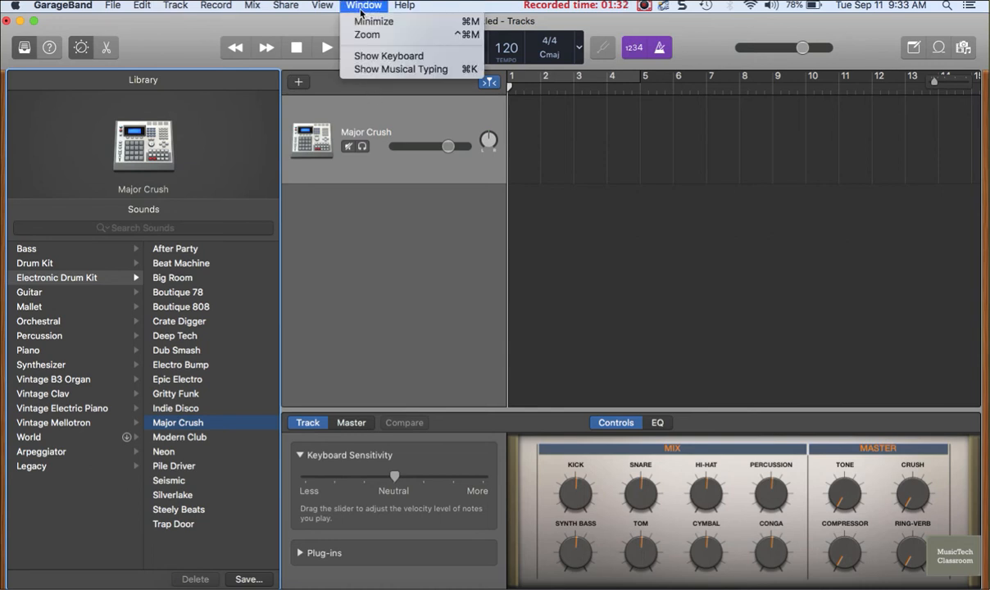
click(370, 56)
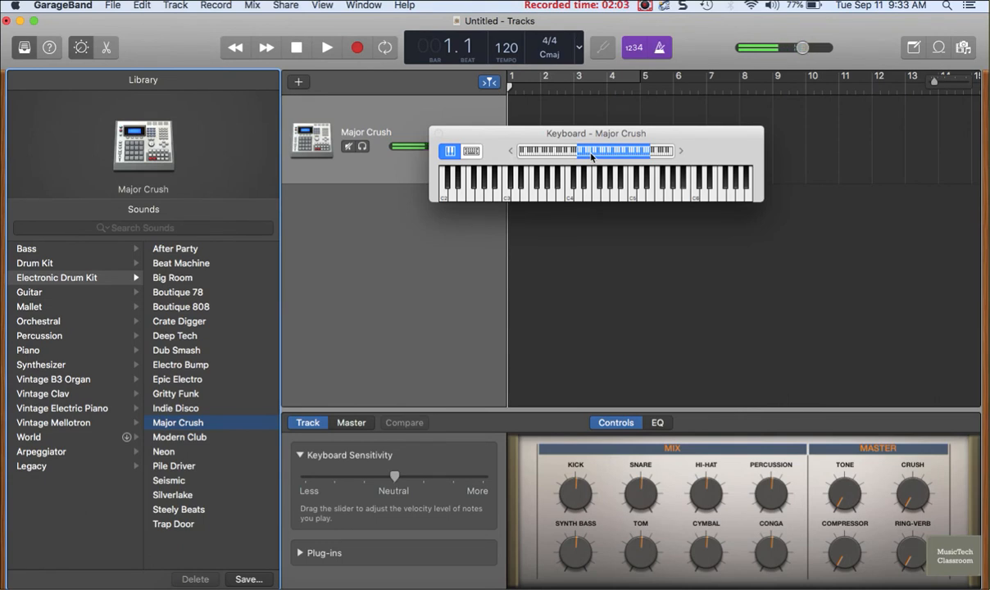
drag(592, 156, 562, 155)
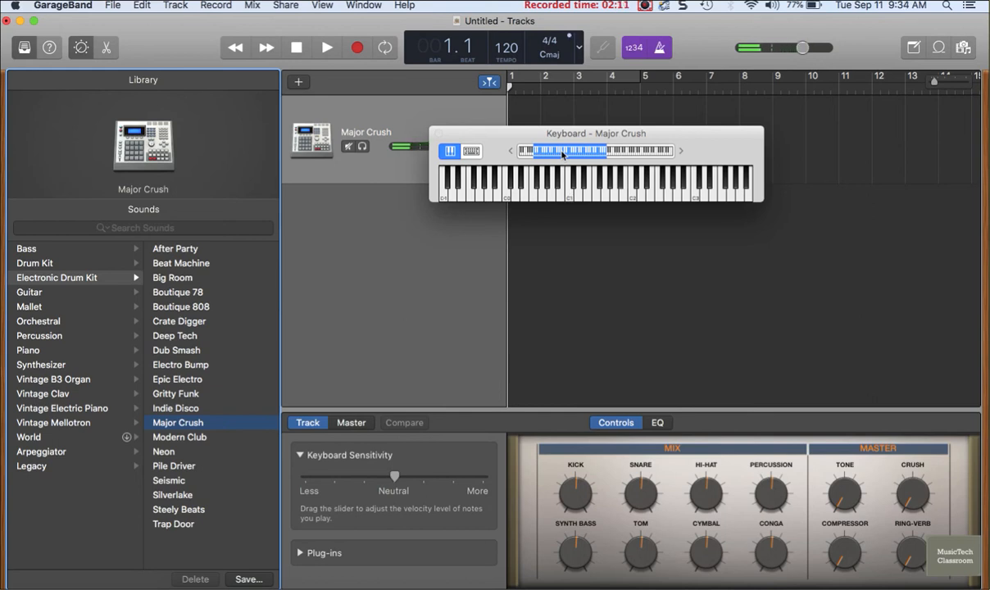
drag(563, 154, 599, 157)
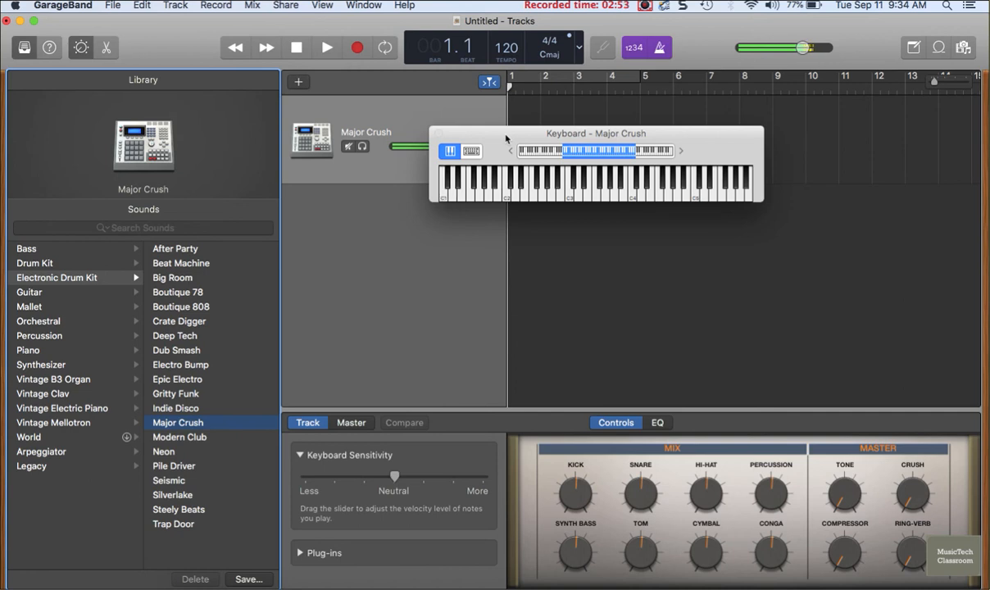
drag(506, 138, 661, 282)
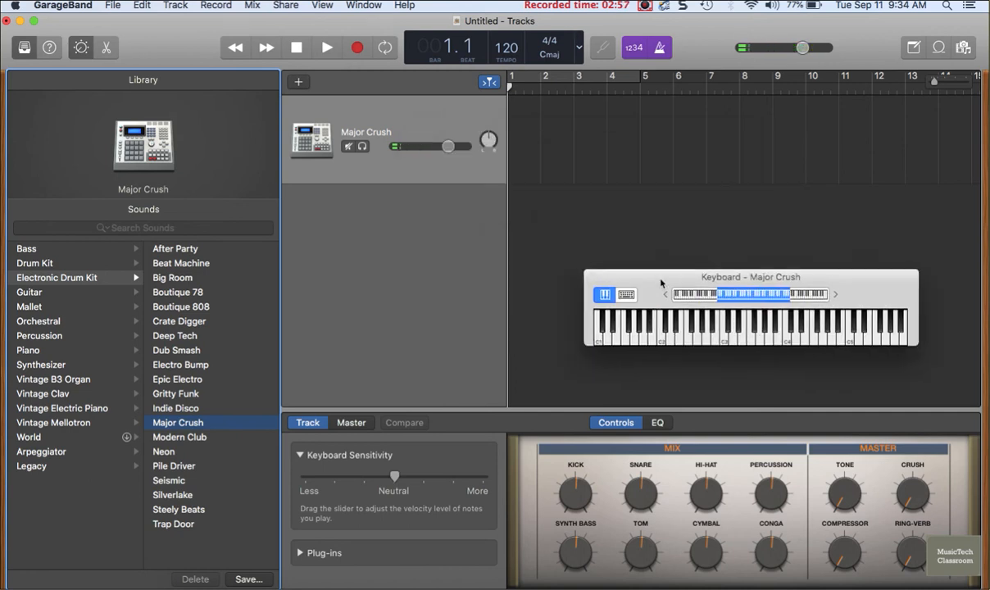
- Record a one-bar drum beat on the Major Crush track and open the recorded region in the Piano Roll
click(358, 51)
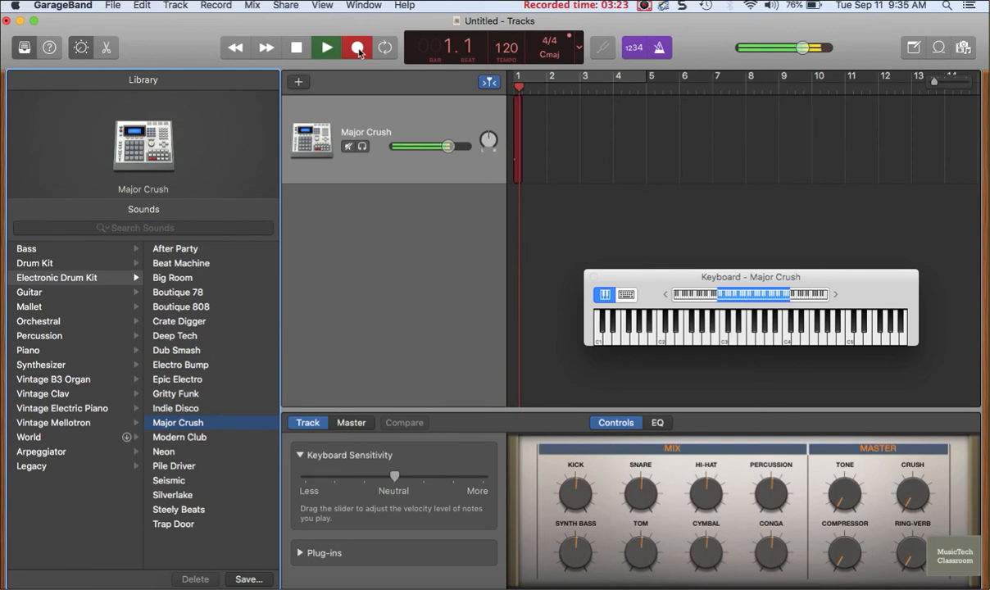
click(358, 50)
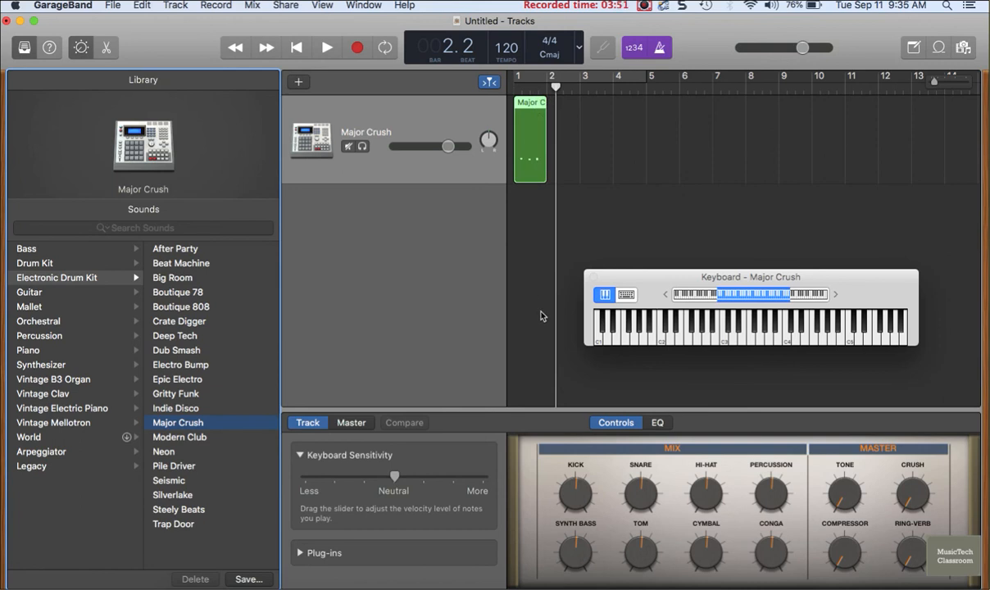
double_click(525, 131)
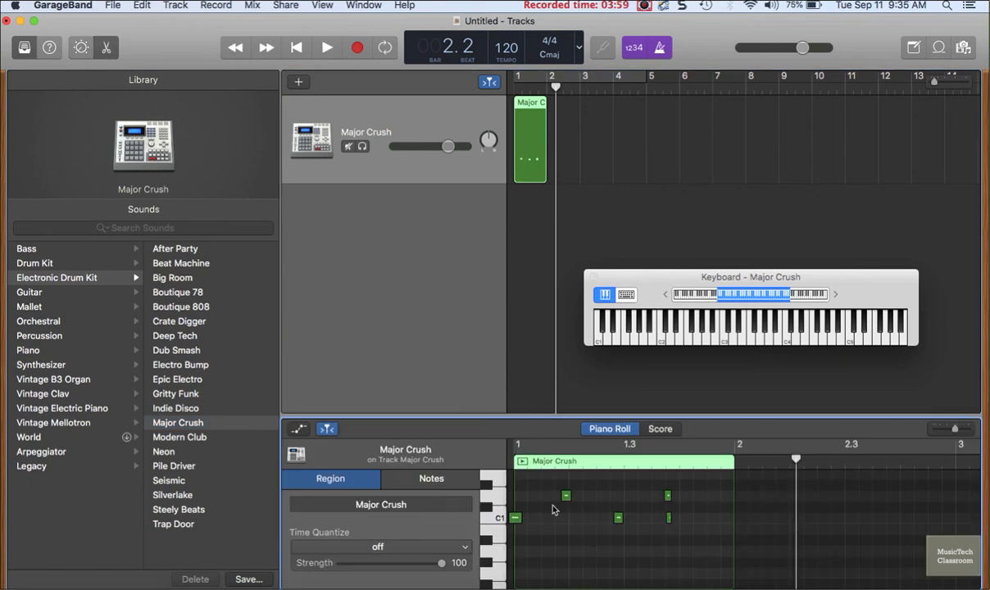
- Check the recorded drum notes in the Piano Roll and play the one-bar region in a cycle
click(518, 519)
click(567, 496)
click(616, 519)
click(668, 497)
key(c)
key(space)
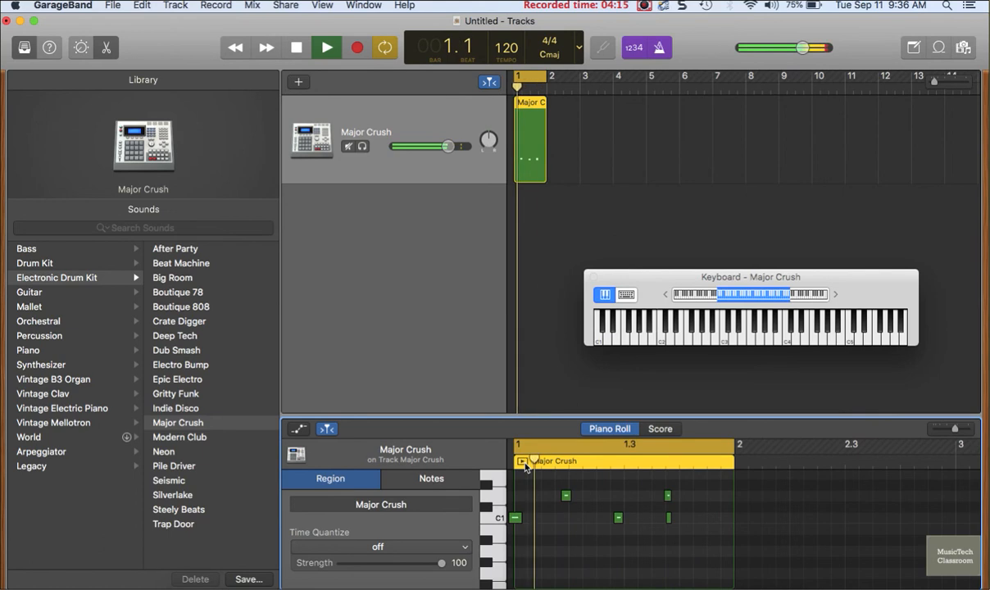
key(space)
key(c)
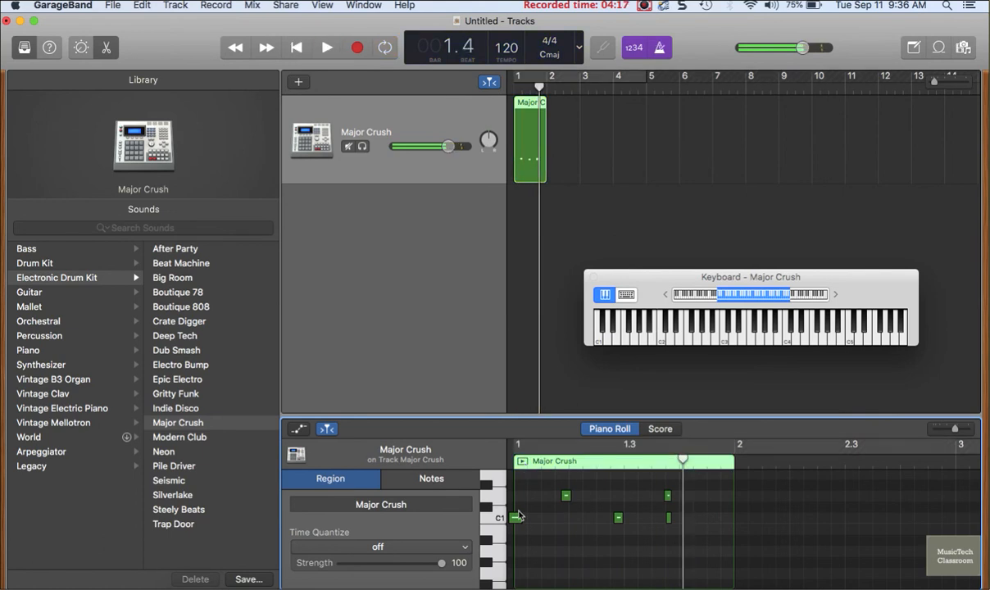
- Move the kick and snare notes in the Piano Roll so they start on beats 1, 2, 3 and 4
mouse_move(519, 523)
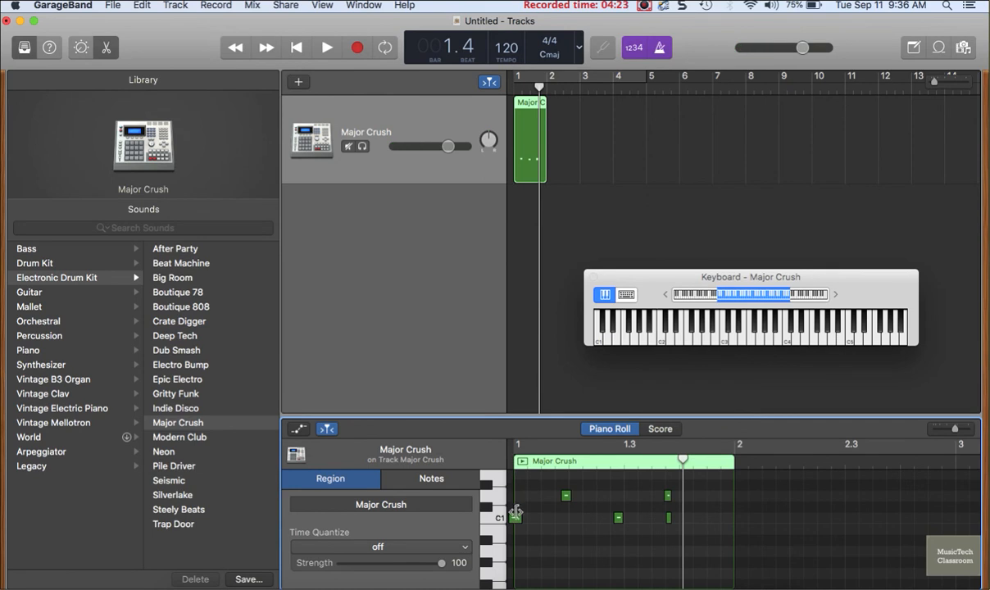
click(515, 519)
drag(516, 521, 522, 524)
mouse_move(522, 523)
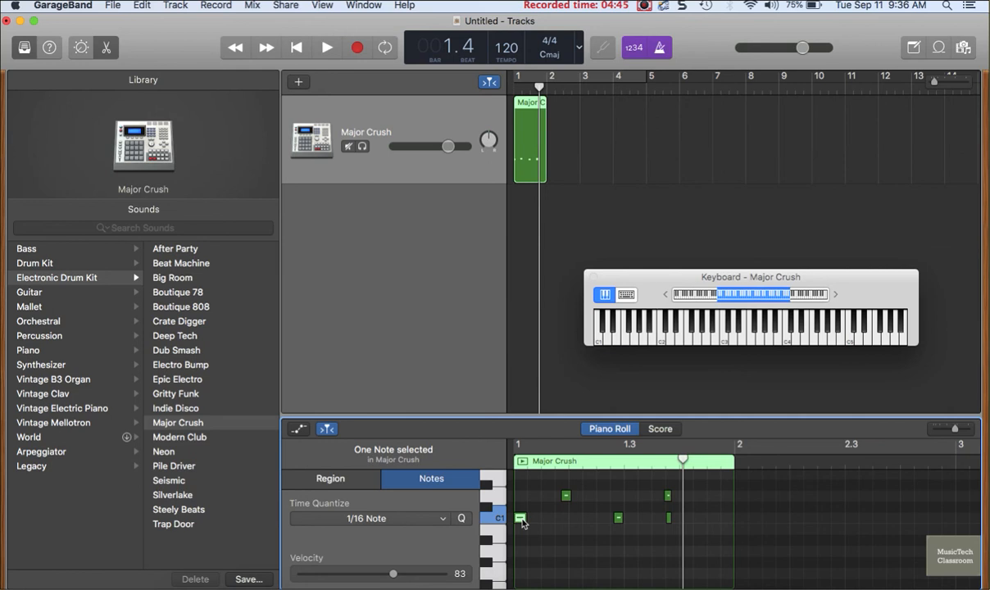
click(569, 496)
drag(570, 498, 630, 525)
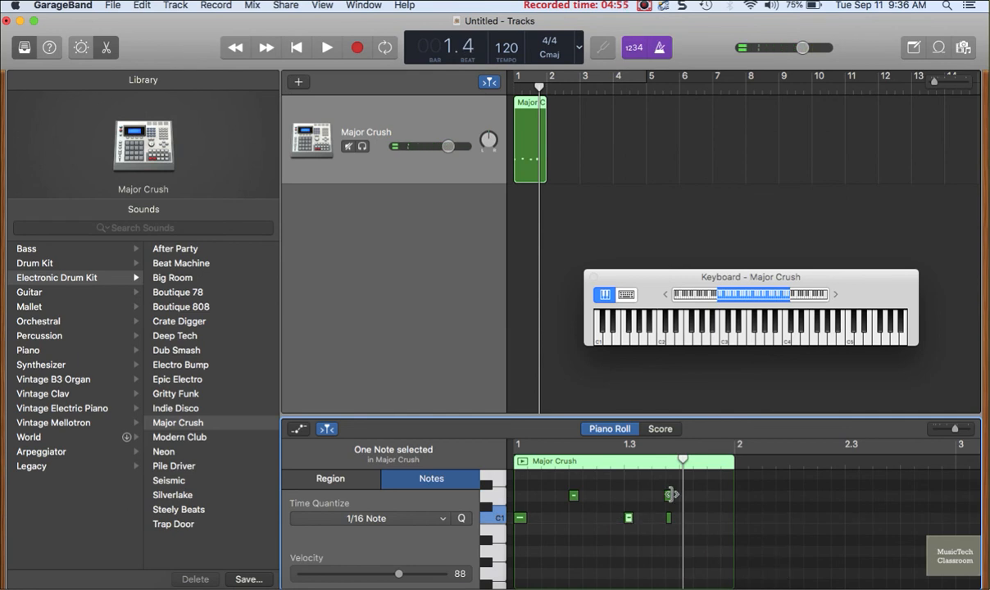
drag(668, 497, 683, 497)
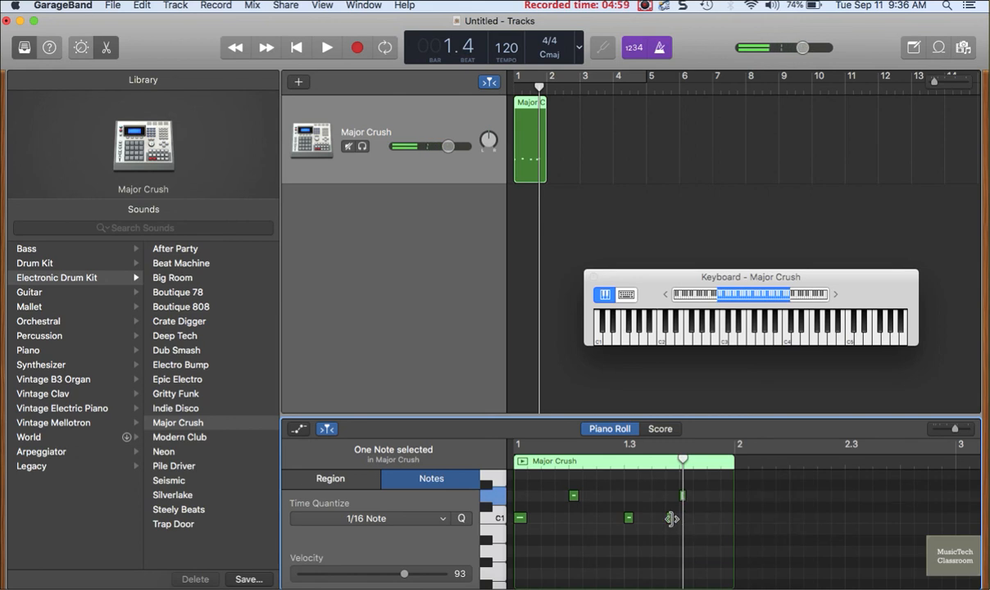
- Delete the extra C1 note just before beat 4 and play the corrected region in a cycle
click(670, 519)
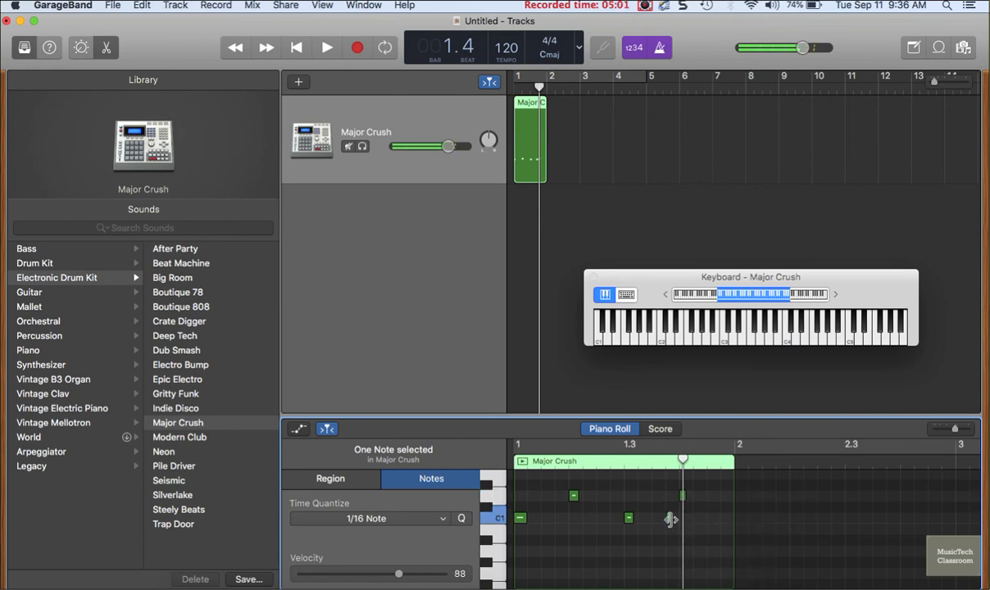
key(Delete)
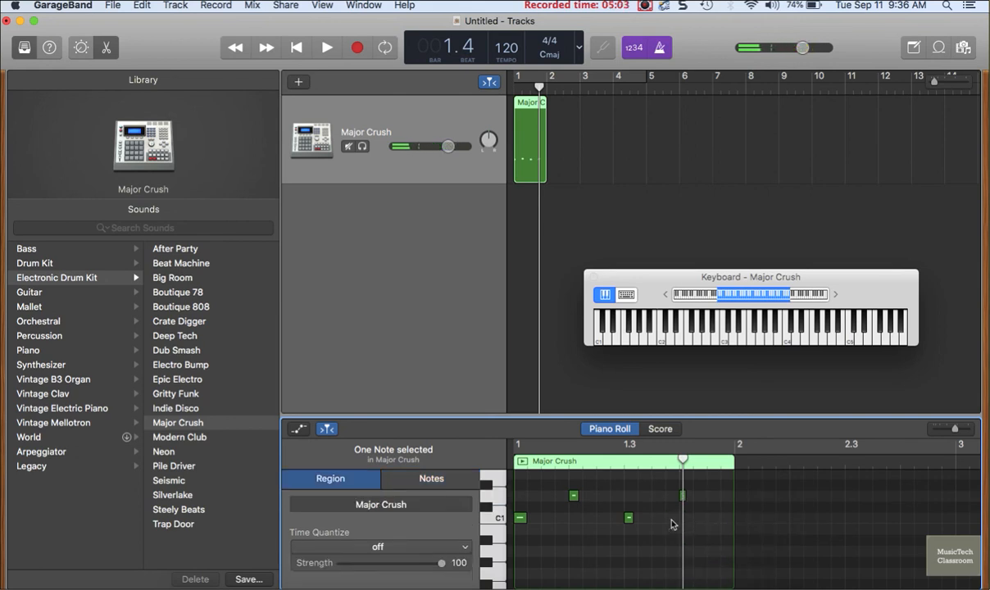
key(c)
key(space)
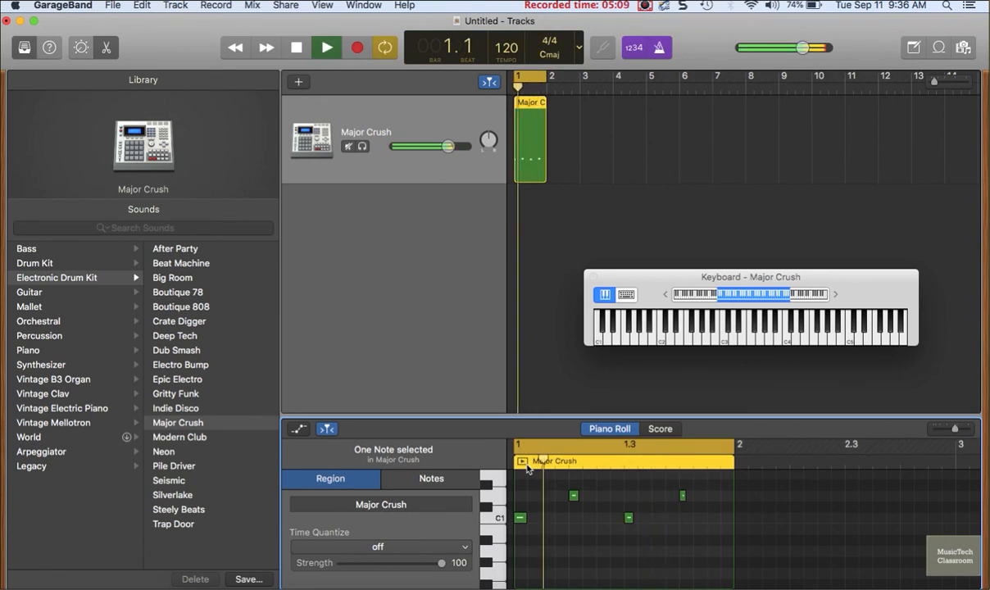
key(space)
key(c)
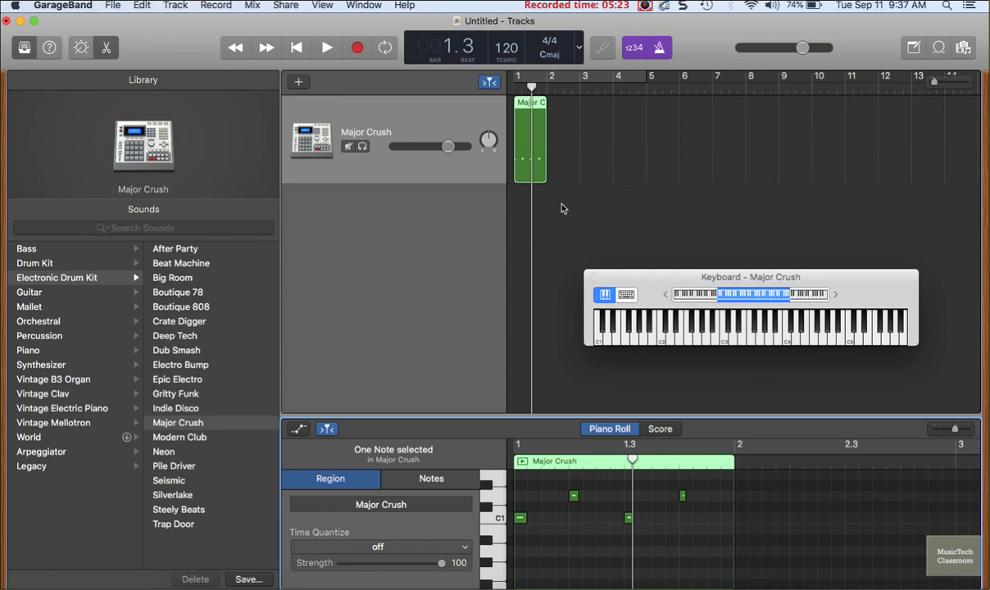
- Loop the Major Crush region to the end of bar 4 and play it back
drag(544, 105, 645, 116)
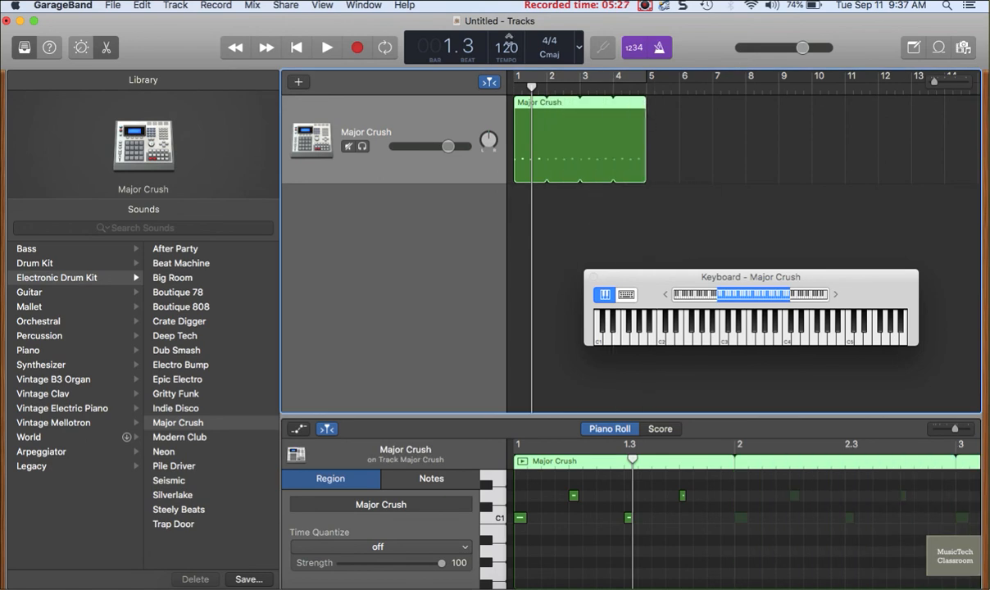
click(325, 50)
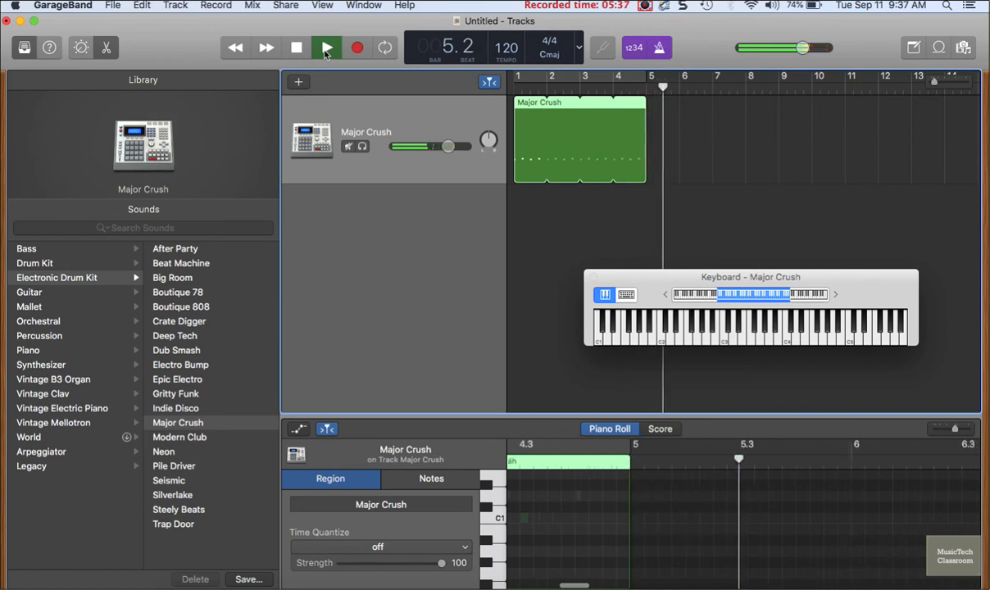
click(297, 48)
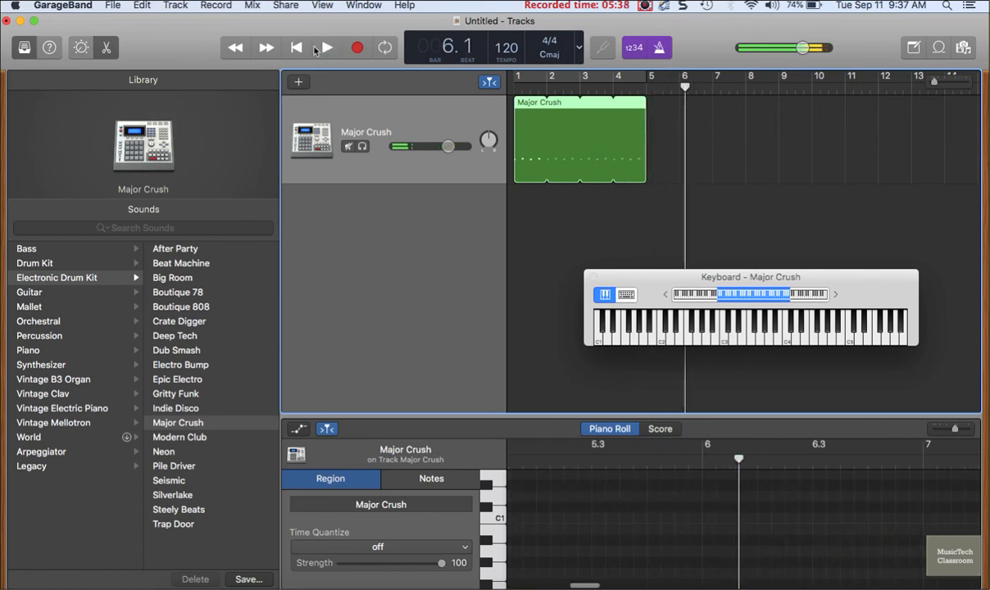
- Turn off the metronome and replace the Piano Roll with the track's Smart Controls
click(660, 50)
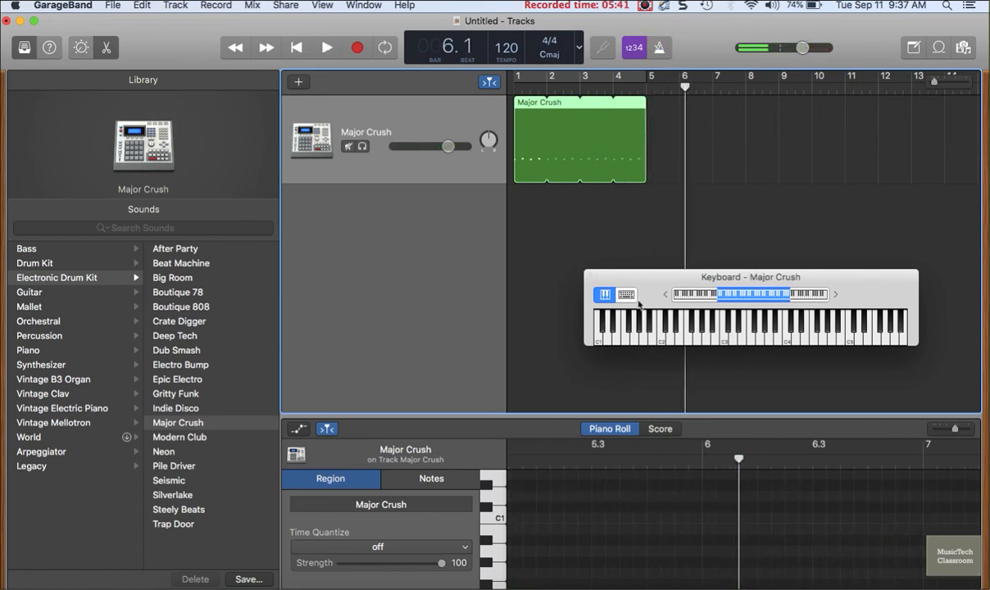
scroll(607, 531, left, 10)
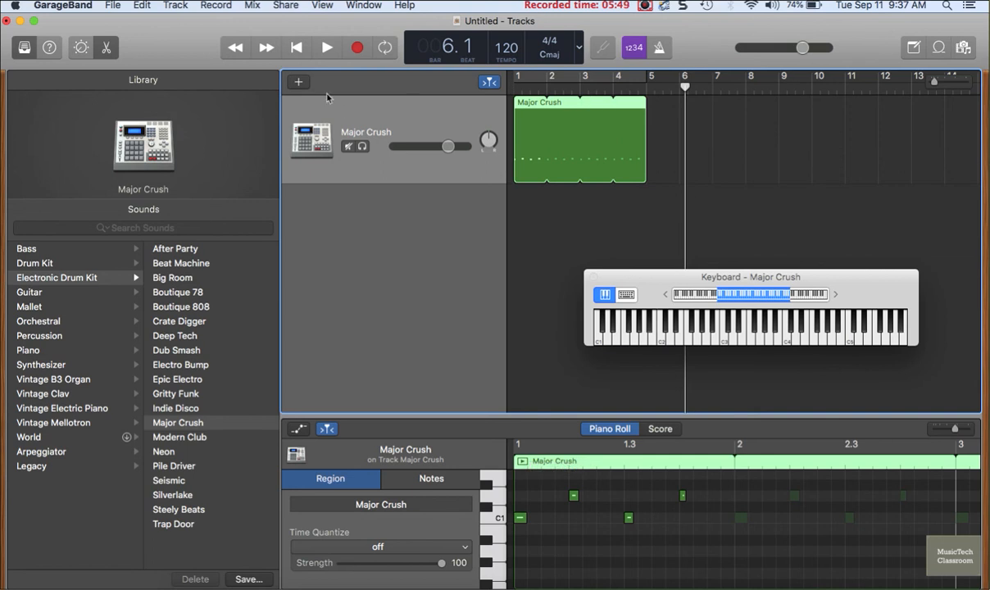
key(b)
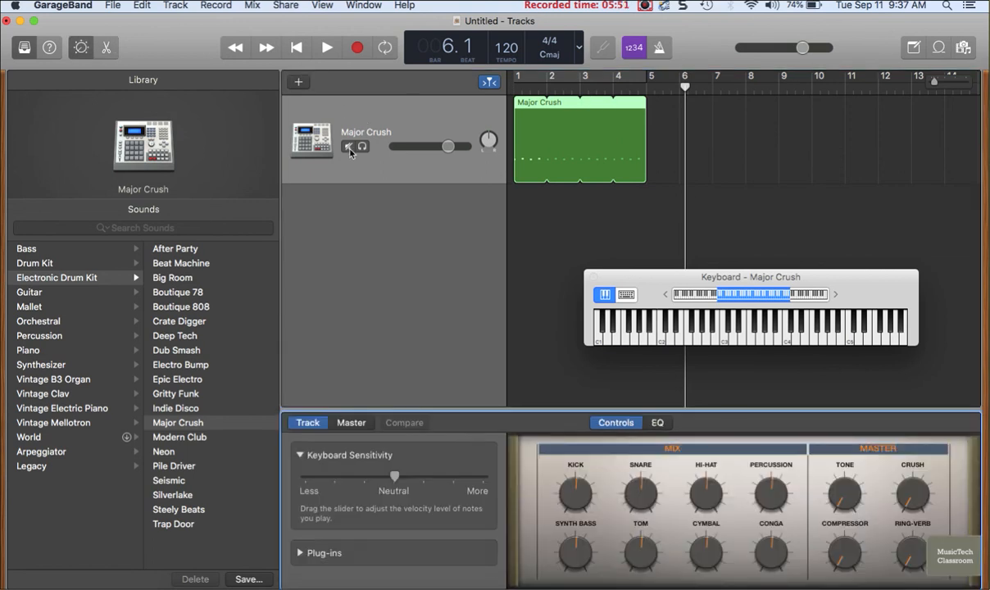
- Mute the Major Crush track and add a second Software Instrument track
click(349, 148)
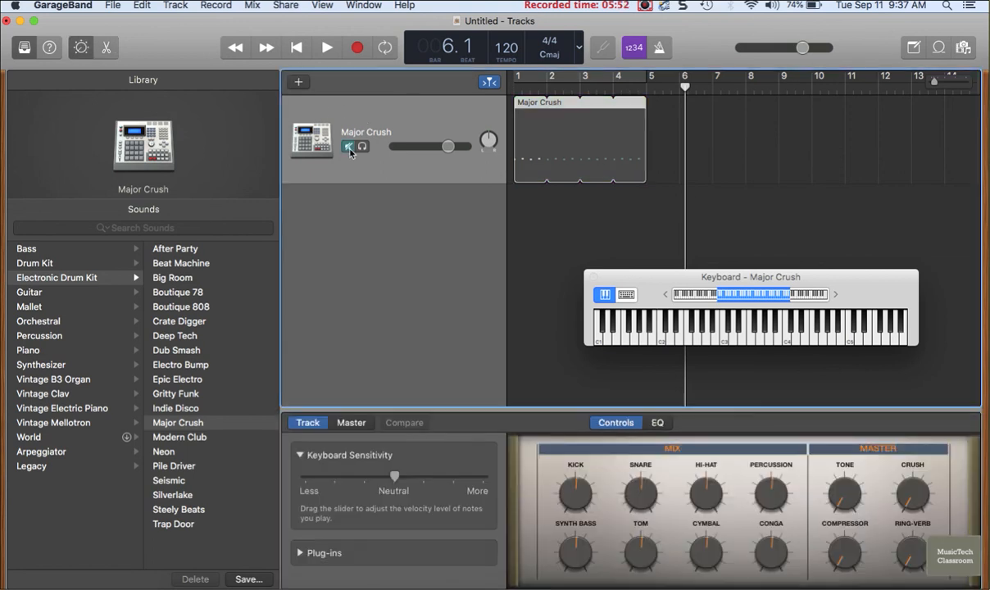
click(301, 82)
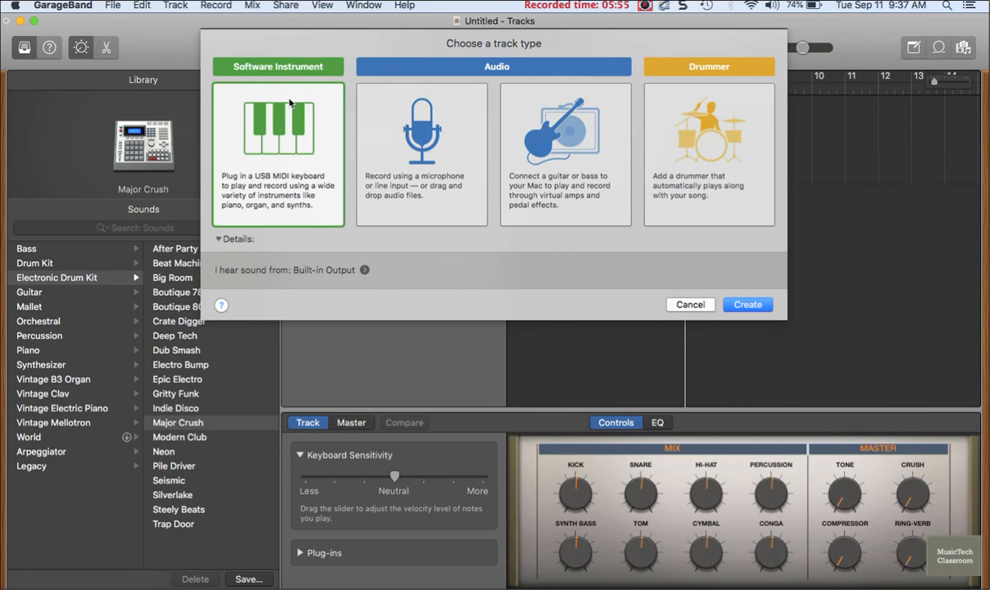
click(749, 305)
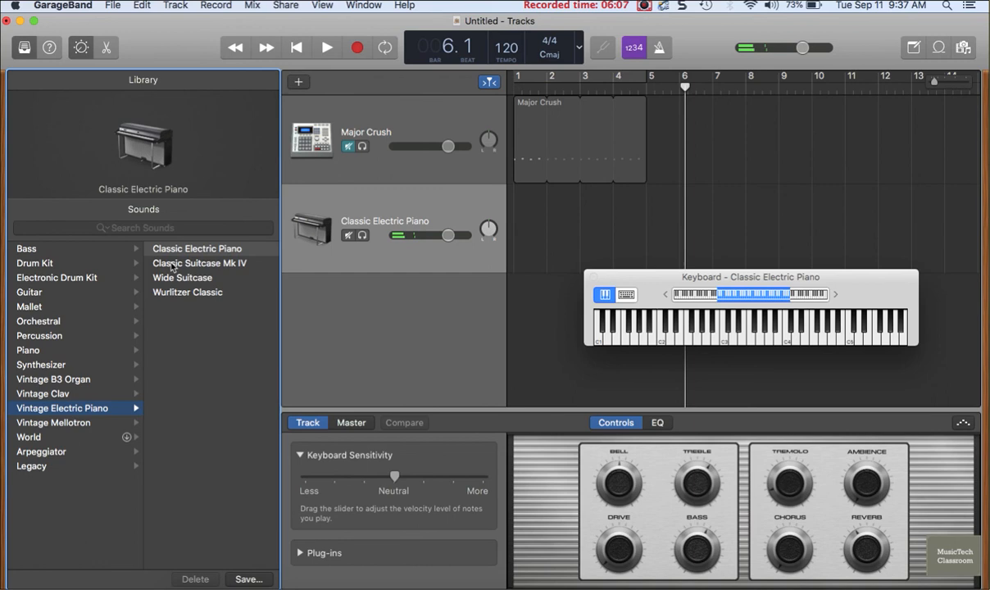
- Assign the Brooklyn drum kit sound to the second track and turn on the metronome
click(52, 260)
click(172, 278)
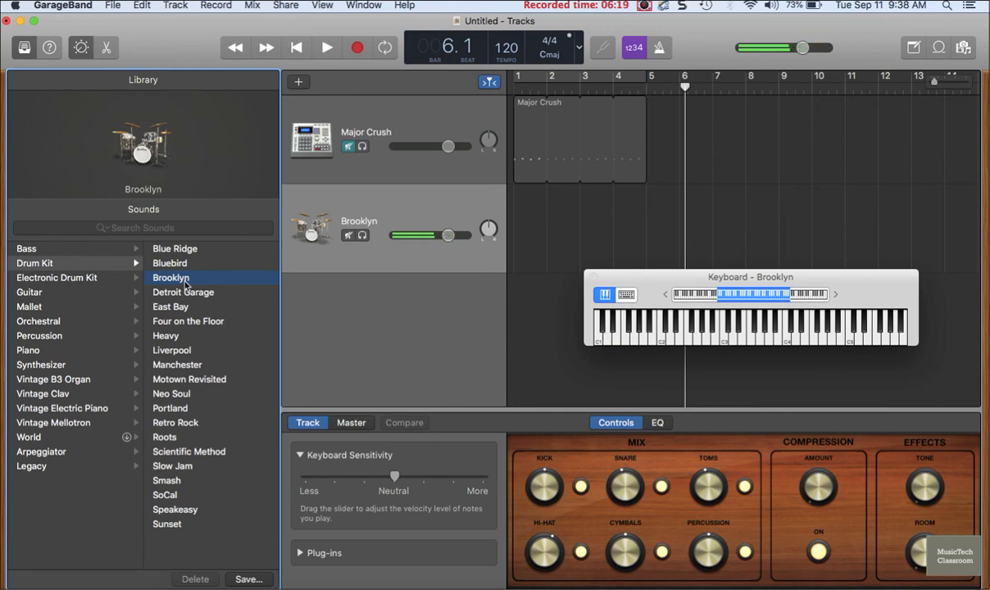
click(666, 54)
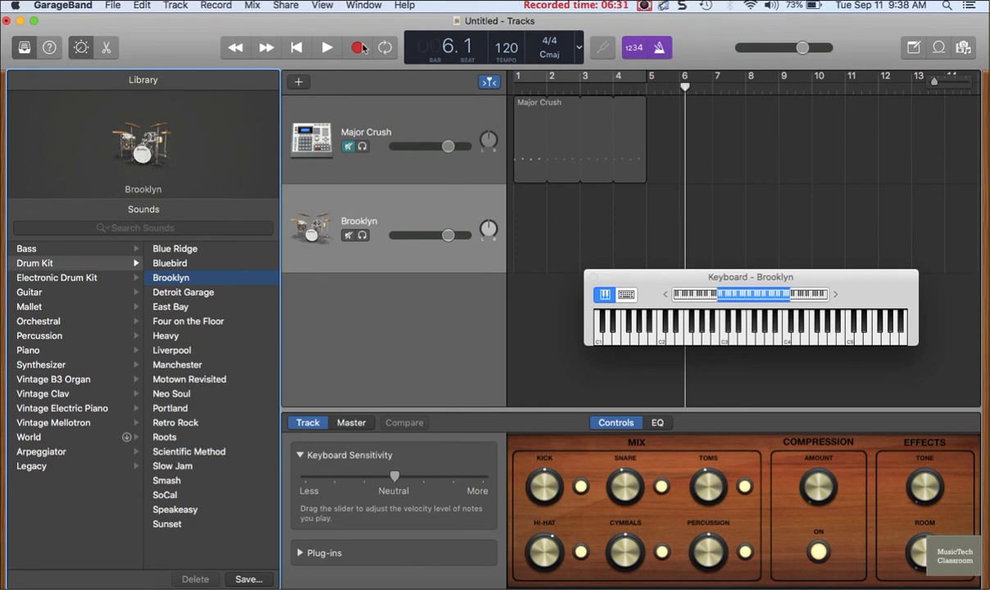
- Record a one-bar drum pattern on the Brooklyn track from the start of bar 1
click(301, 49)
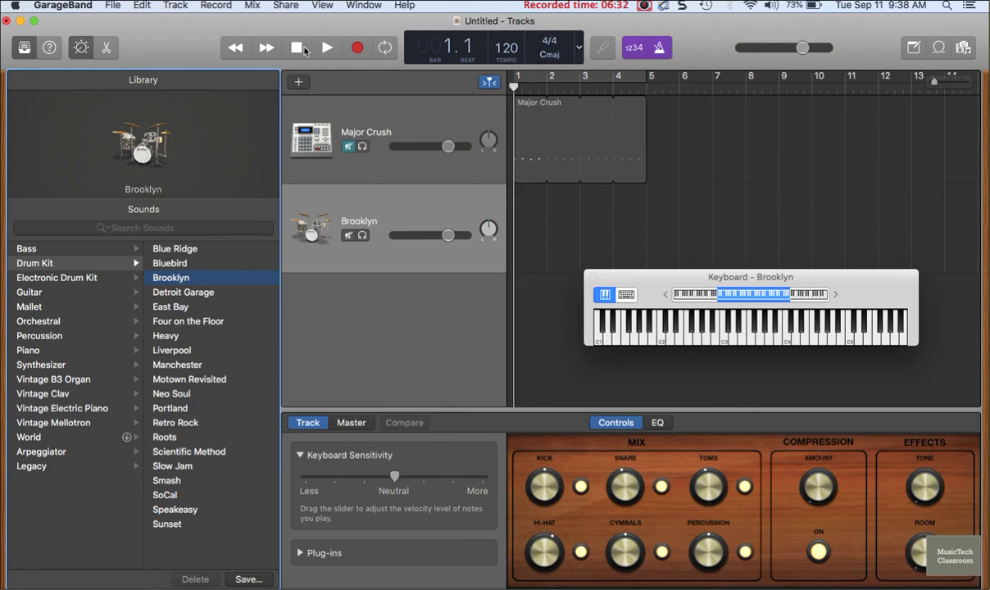
click(365, 54)
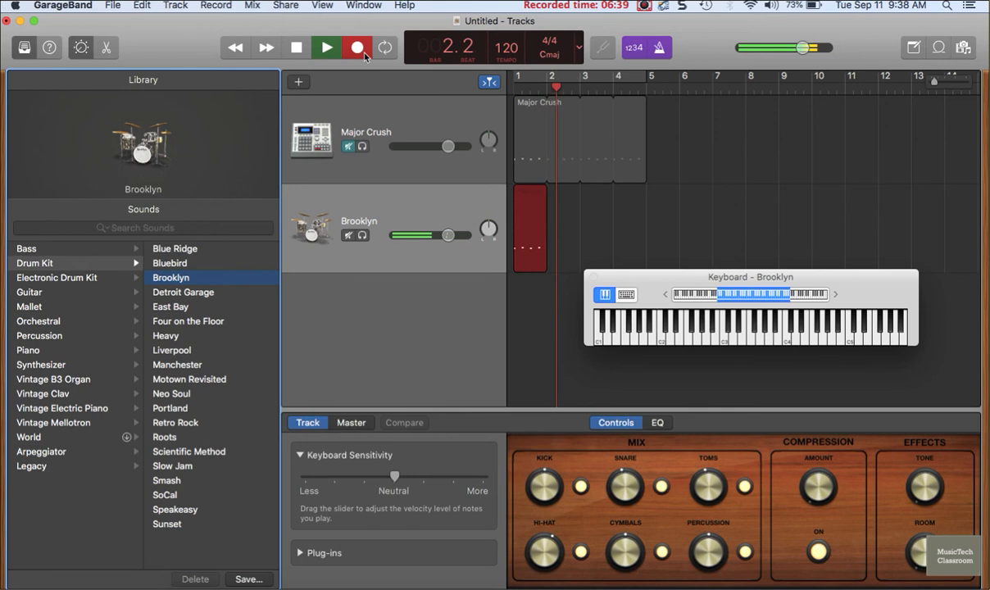
key(space)
- Open the recorded Brooklyn region in the Piano Roll and align its C1 and D1 notes with beats 1 to 4
double_click(533, 199)
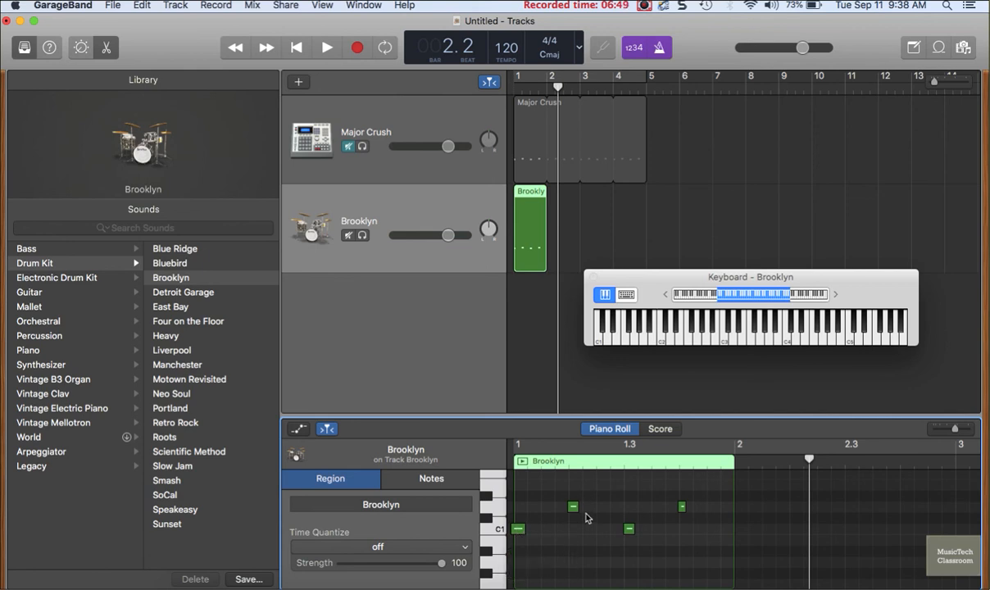
click(519, 531)
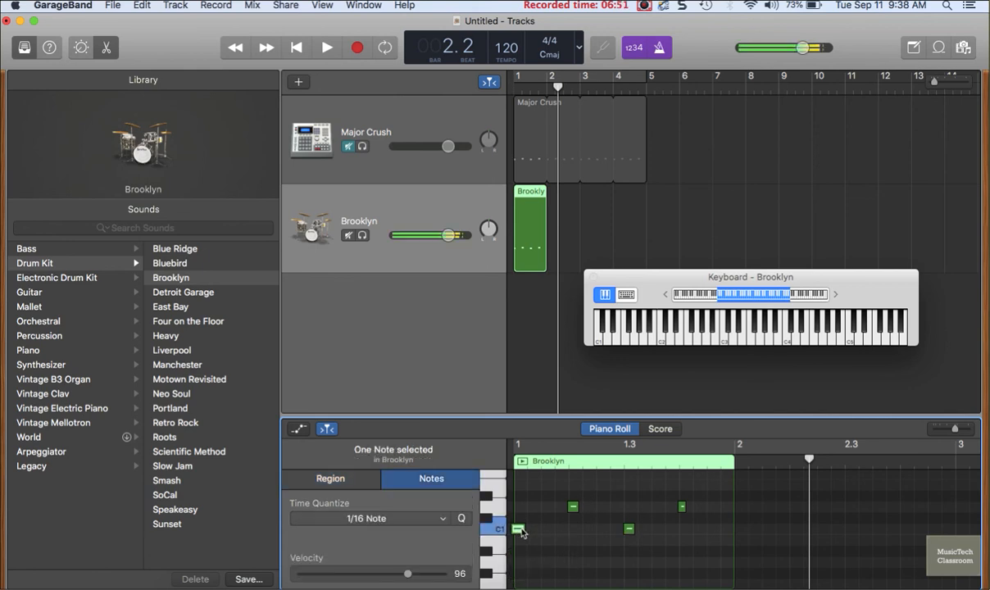
click(576, 511)
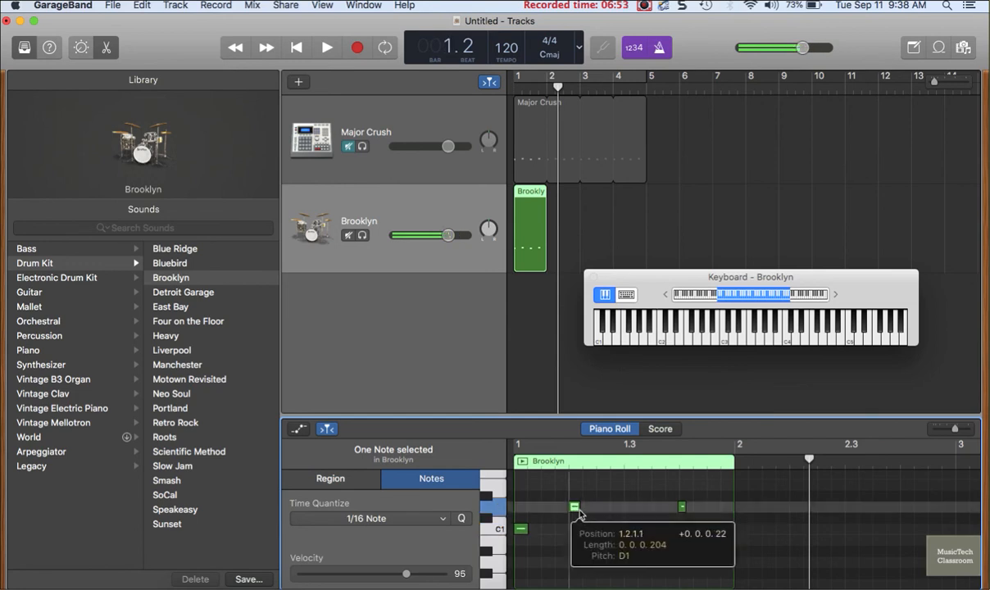
click(629, 529)
click(630, 531)
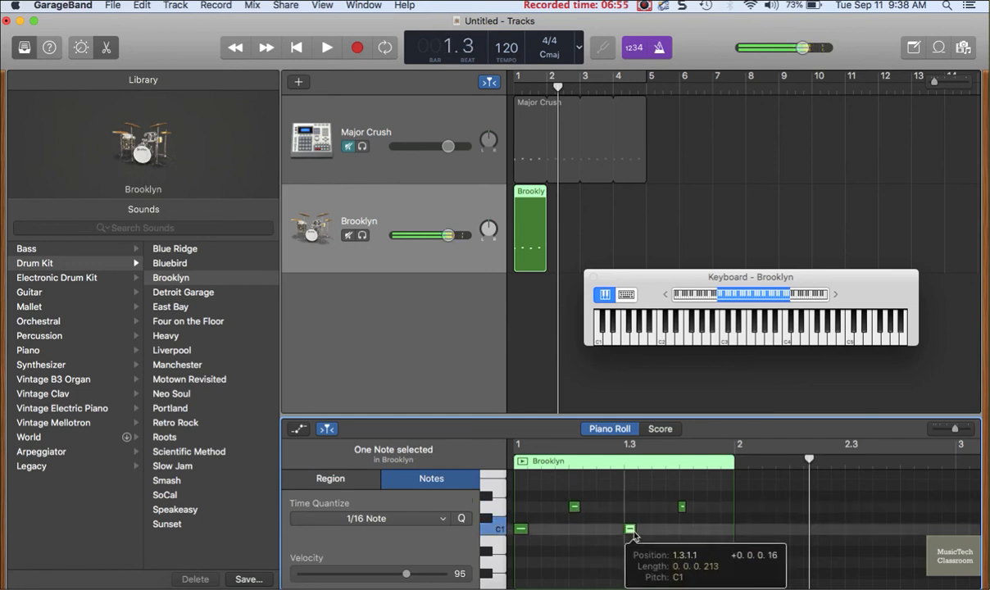
click(683, 507)
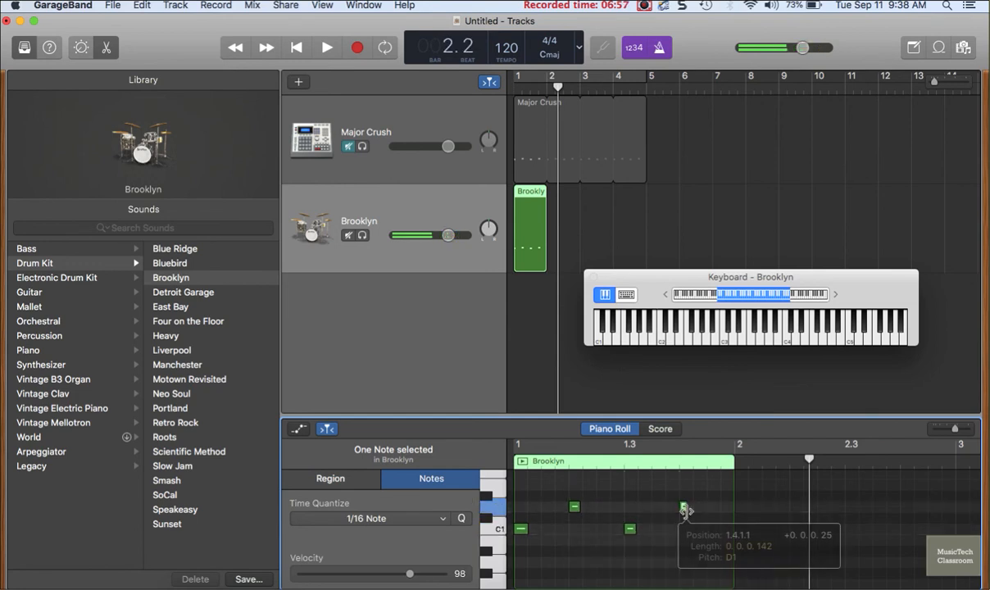
- Loop the Brooklyn region to the end of bar 4 and play it from the start without the metronome
drag(549, 194, 647, 199)
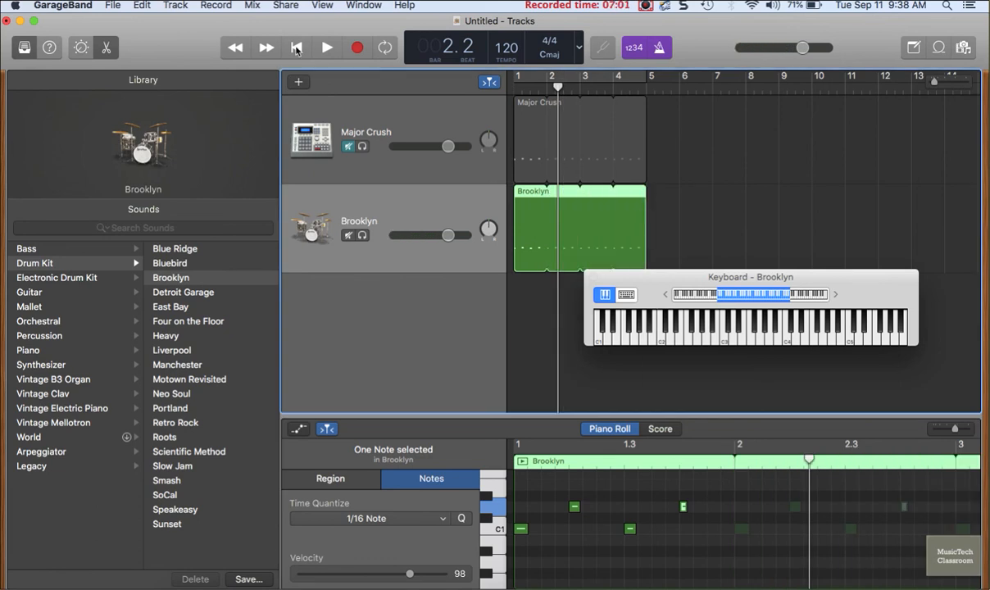
click(296, 48)
click(665, 49)
click(328, 48)
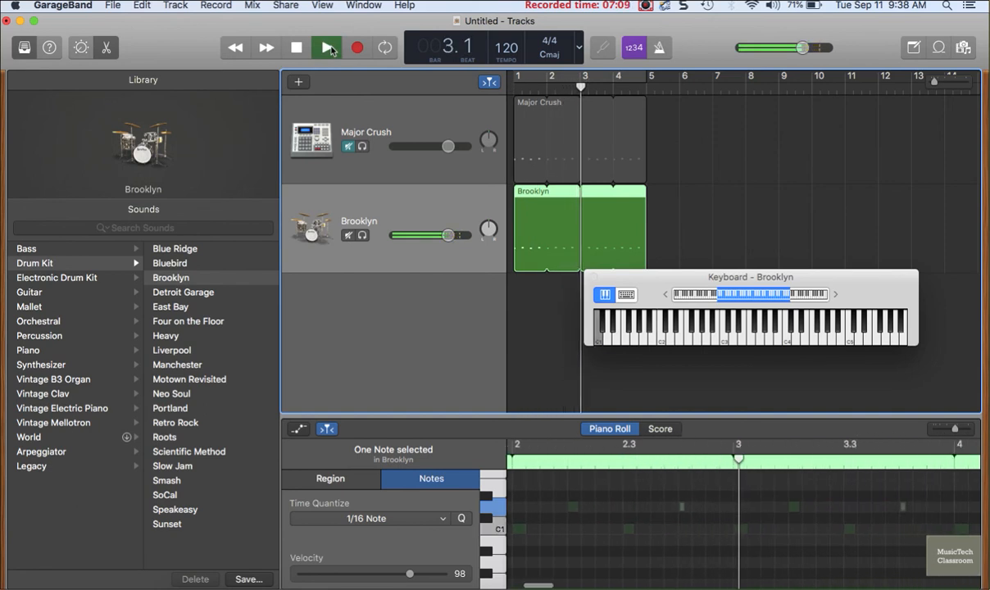
click(296, 49)
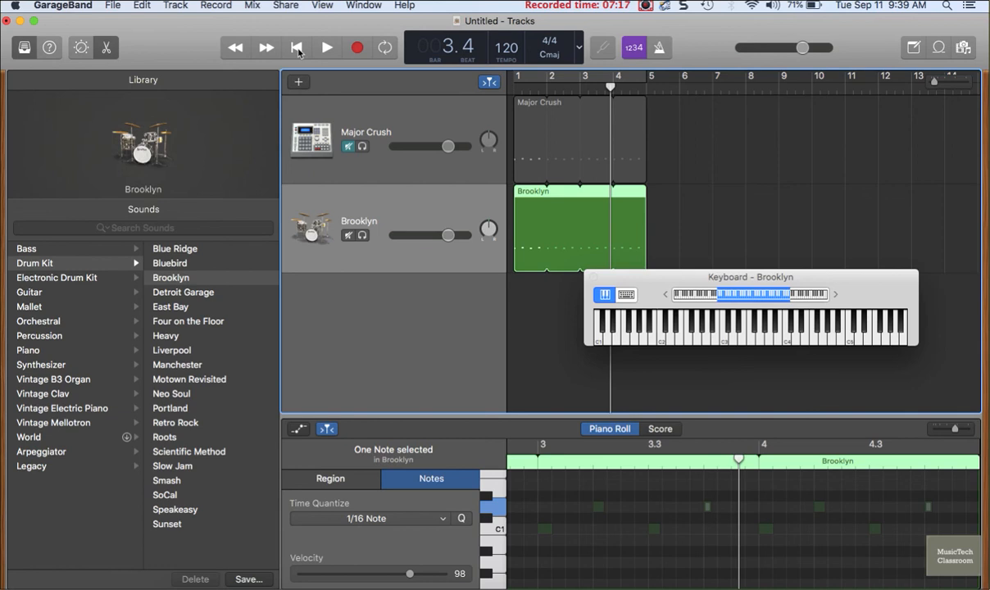
click(644, 6)
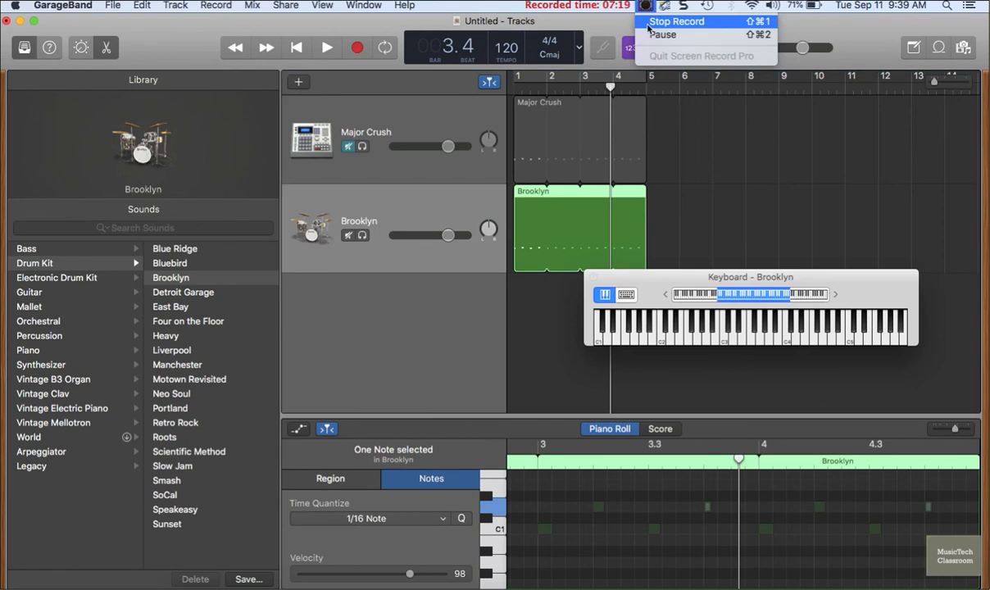